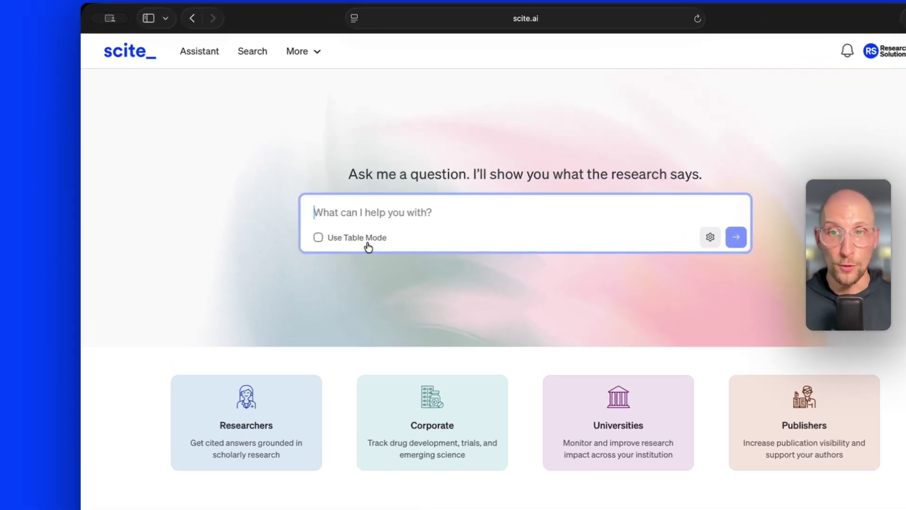
Step: Enable Table Mode for the assistant's question box
left_click(330, 211)
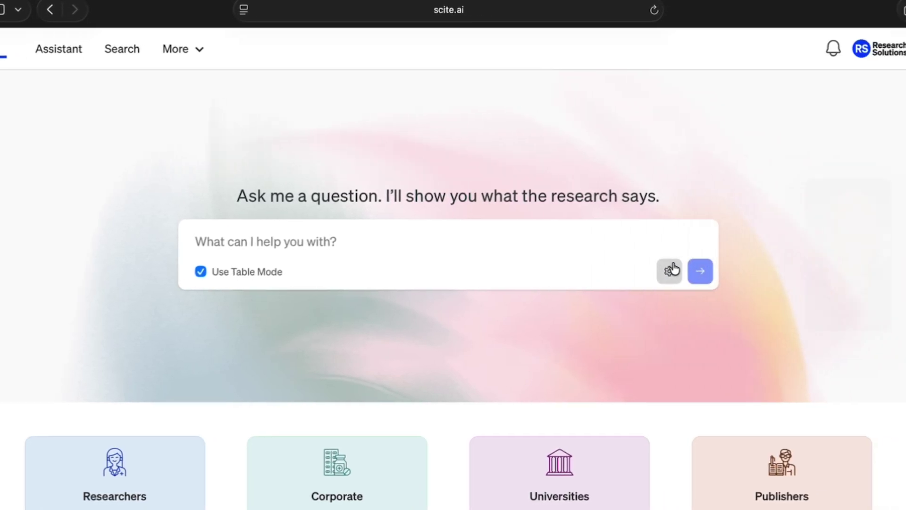
left_click(820, 268)
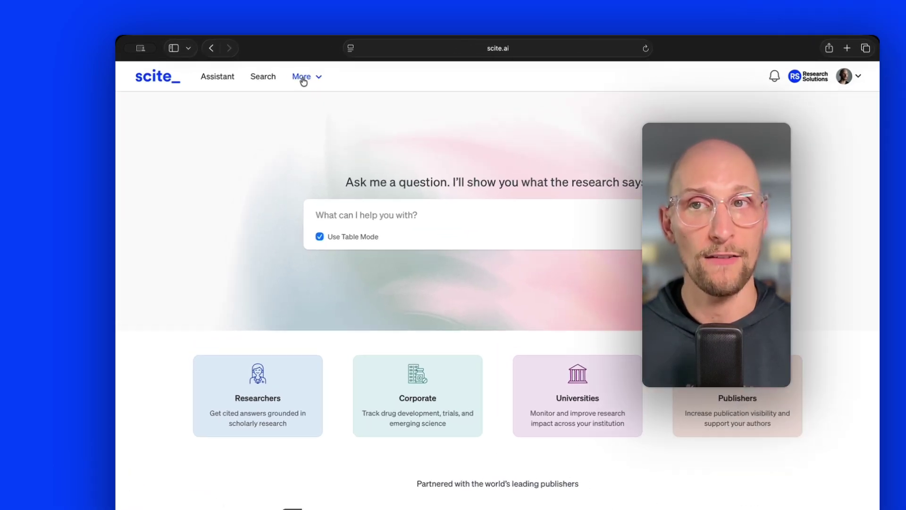
Step: Look through the additional tools on offer and the homepage sections on partner publishers, user organizations and what sets Scite apart
left_click(275, 73)
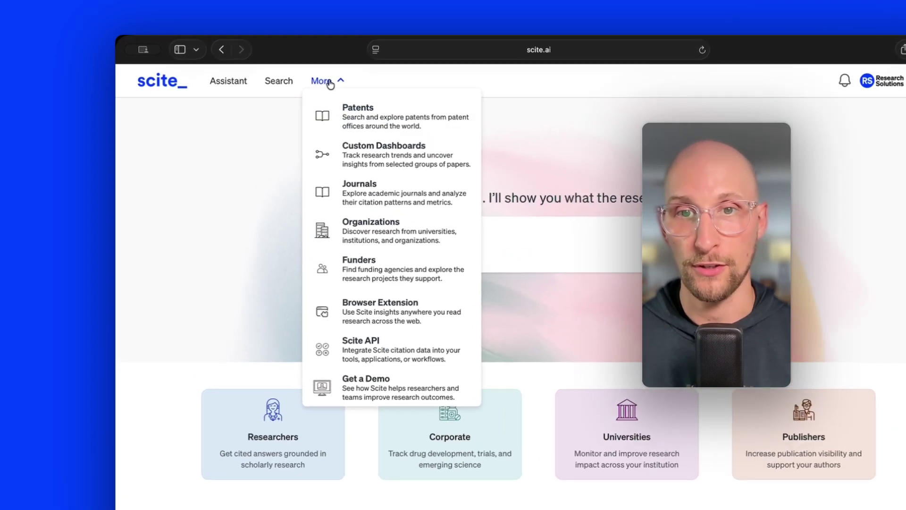
left_click(244, 113)
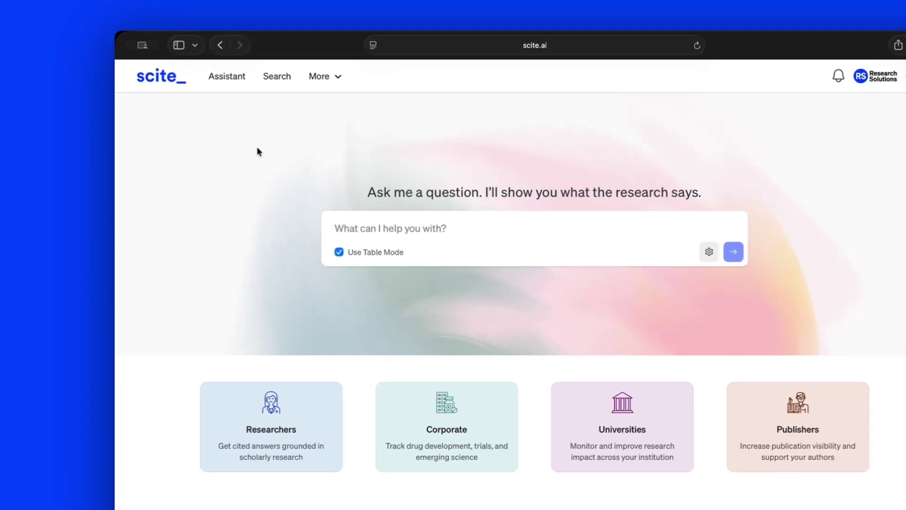
scroll(236, 128, "down", 2)
scroll(231, 120, "down", 3)
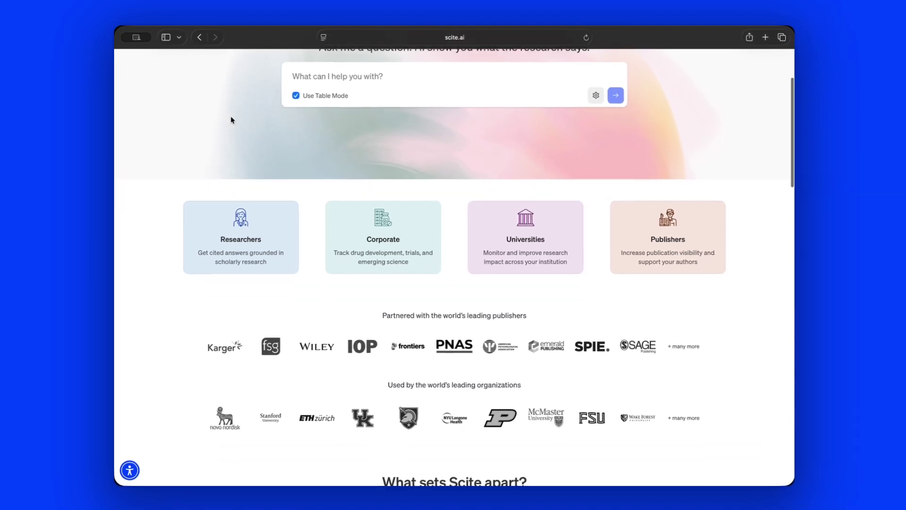
scroll(227, 117, "down", 3)
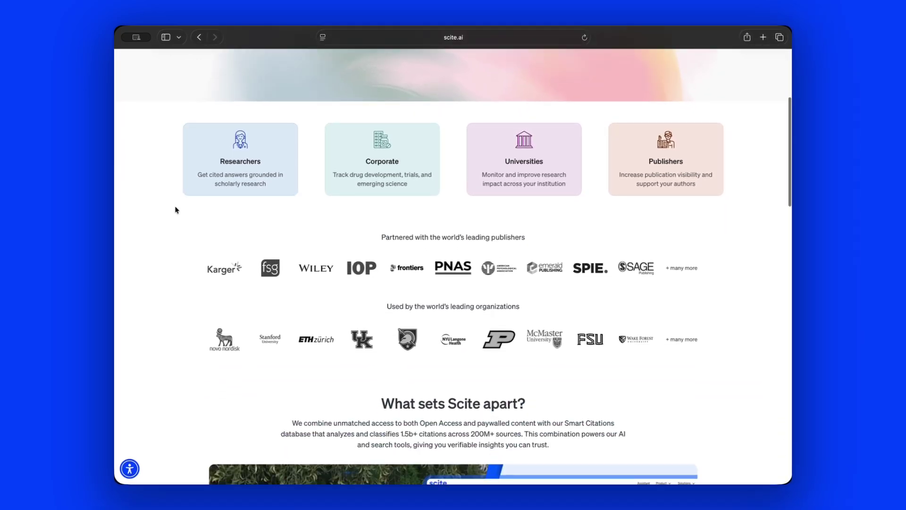
scroll(175, 210, "down", 5)
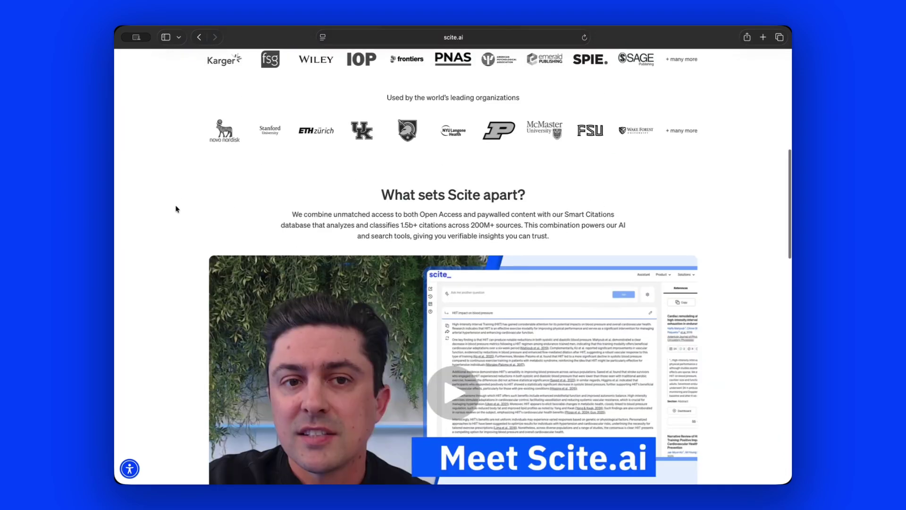
scroll(176, 209, "down", 4)
scroll(176, 205, "down", 5)
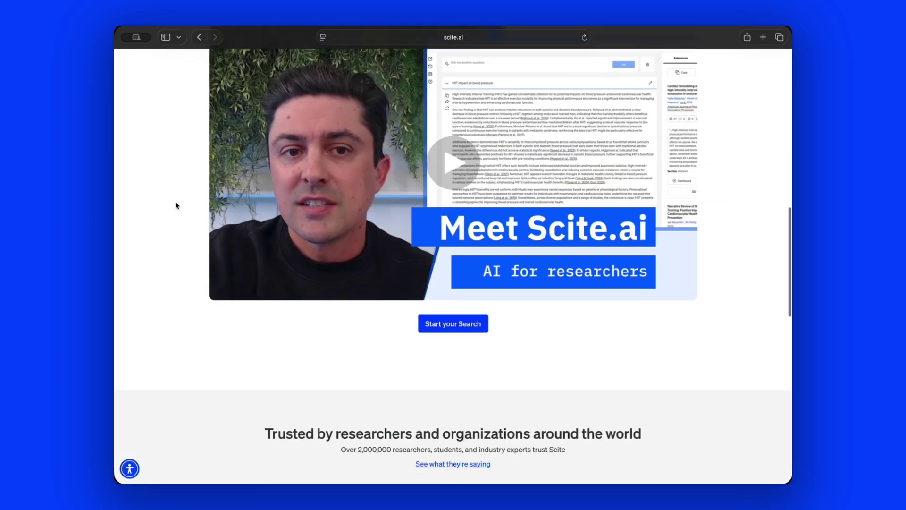
scroll(176, 205, "down", 13)
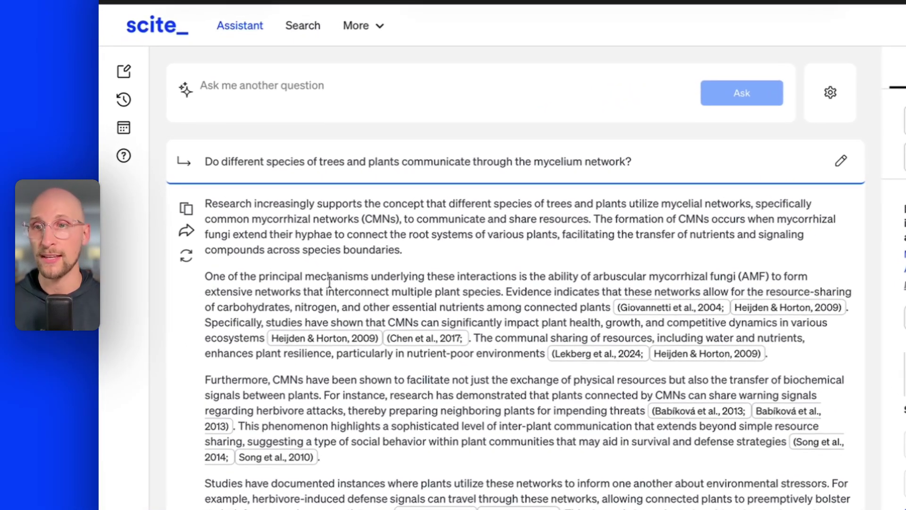
Step: View the search strategy behind the mycelium network answer and open its query in Search to check the number of results
mouse_move(310, 338)
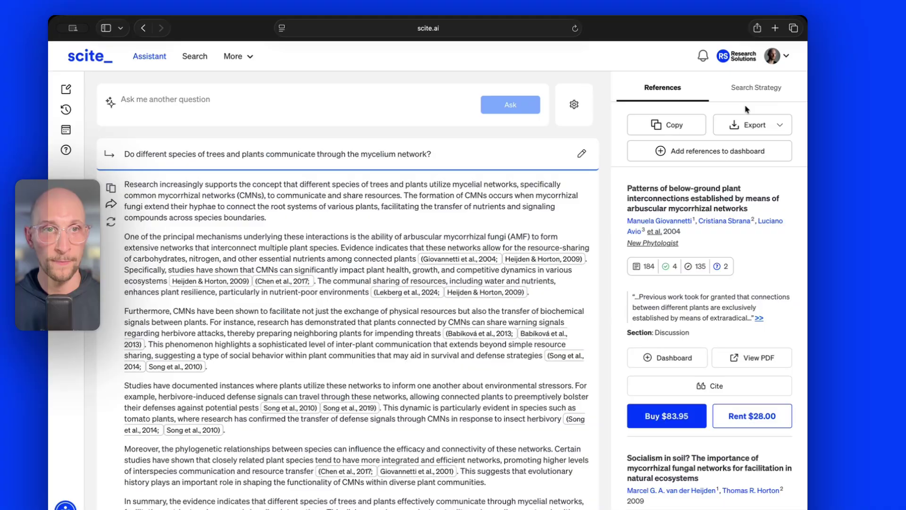
left_click(760, 83)
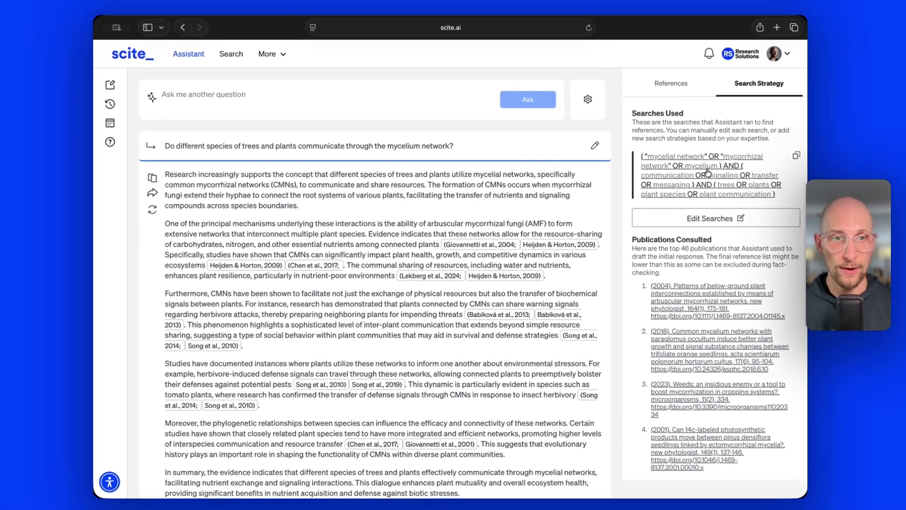
left_click(715, 176)
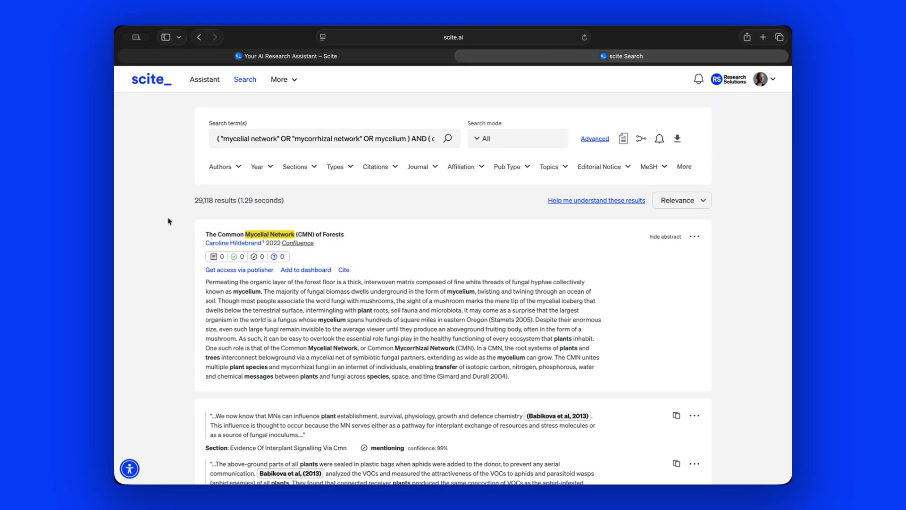
left_click_drag(236, 202, 192, 203)
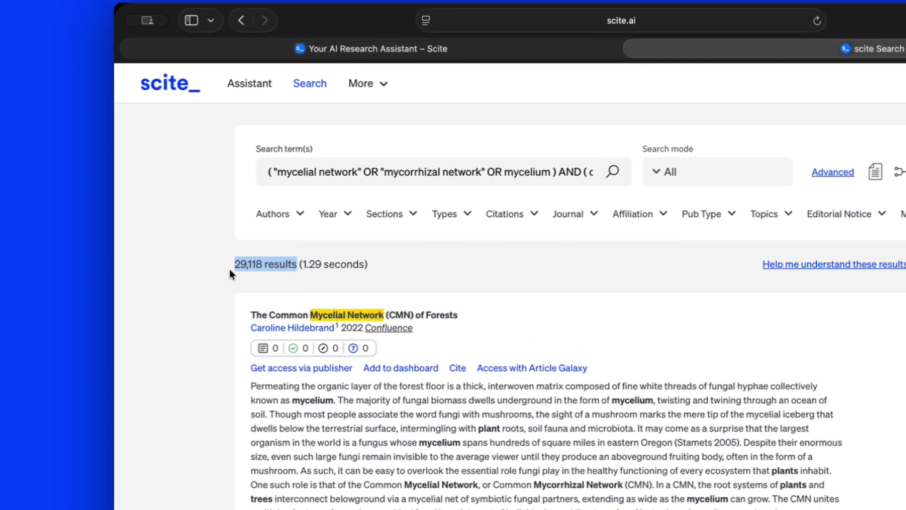
left_click(231, 271)
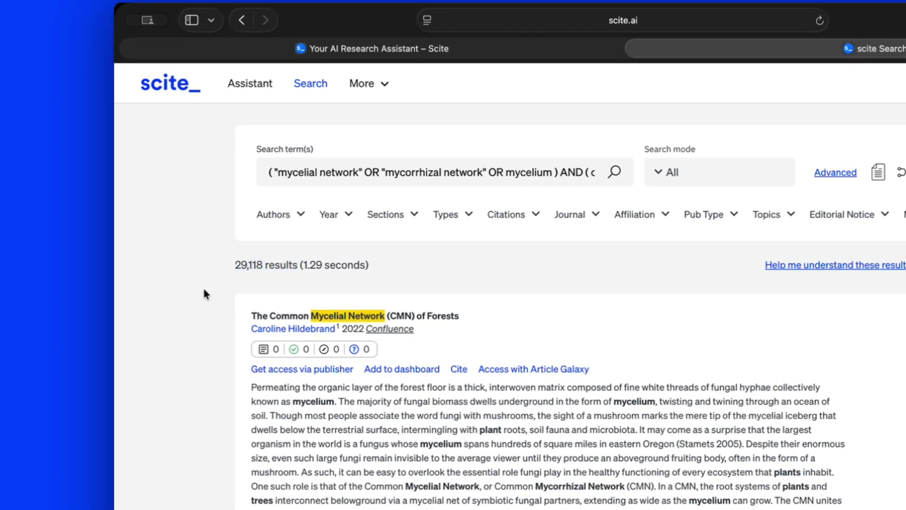
Step: Return to the assistant's answer and view its searches in edit mode, discarding the edit
left_click(413, 49)
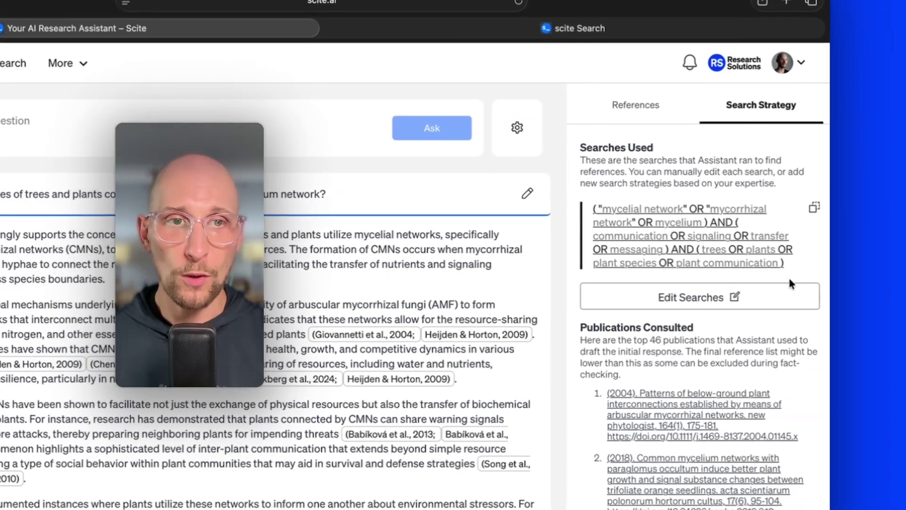
left_click(791, 285)
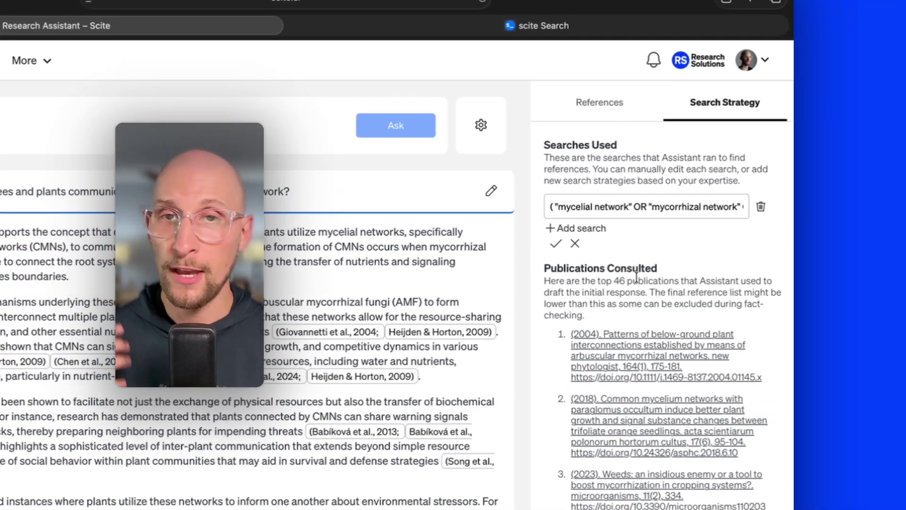
left_click(574, 244)
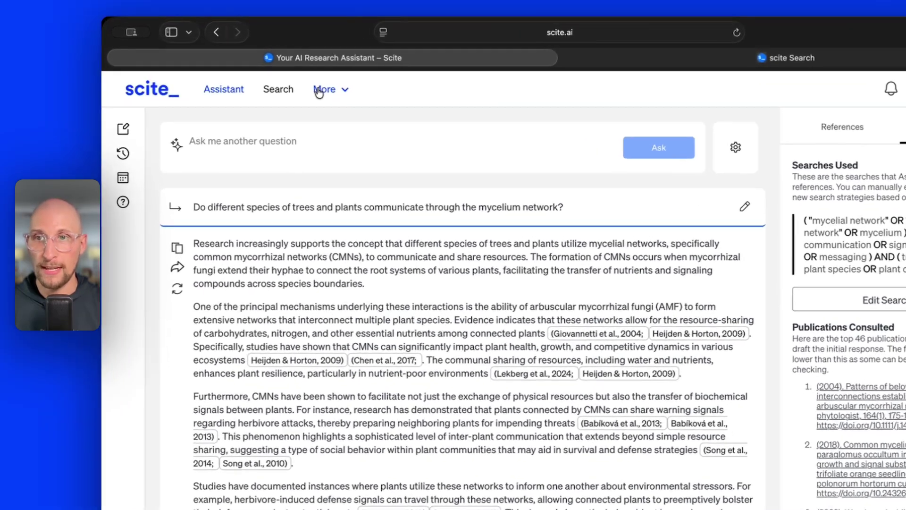
Step: Go to Patents Search and search for "carbon fiber wings"
left_click(299, 86)
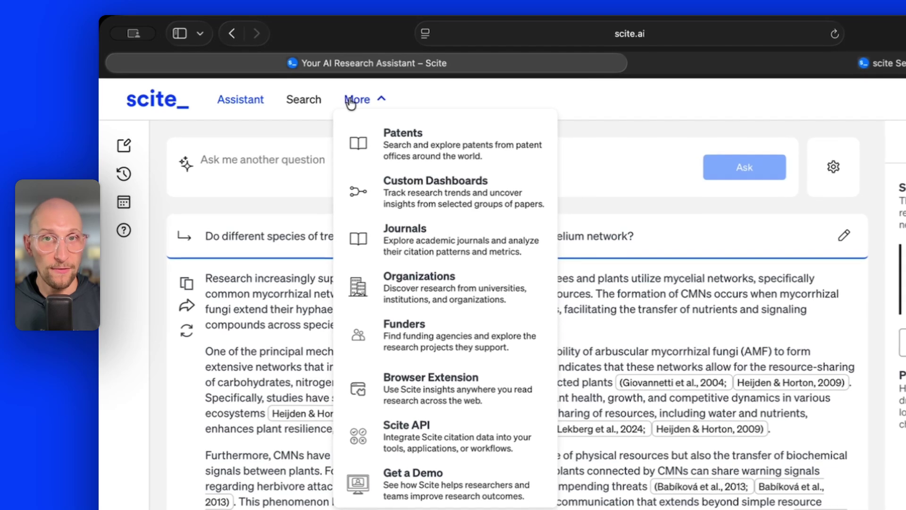
left_click(396, 137)
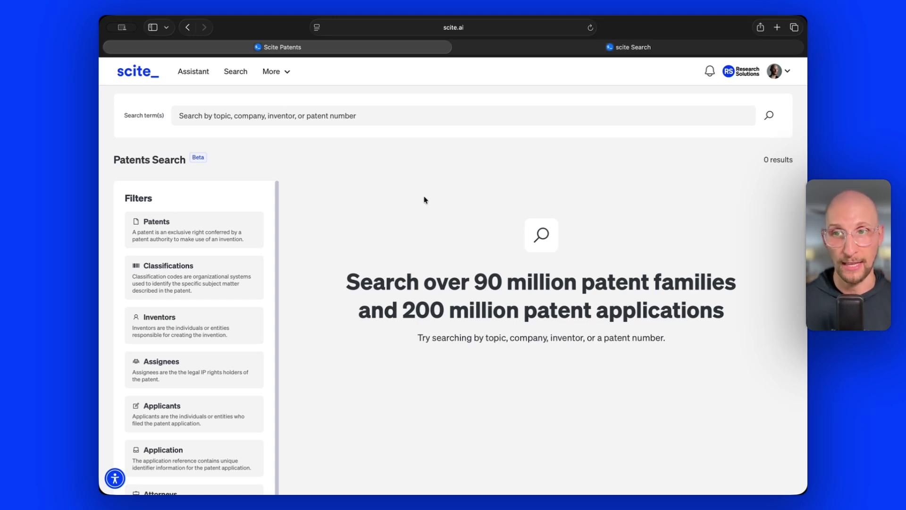
left_click(318, 119)
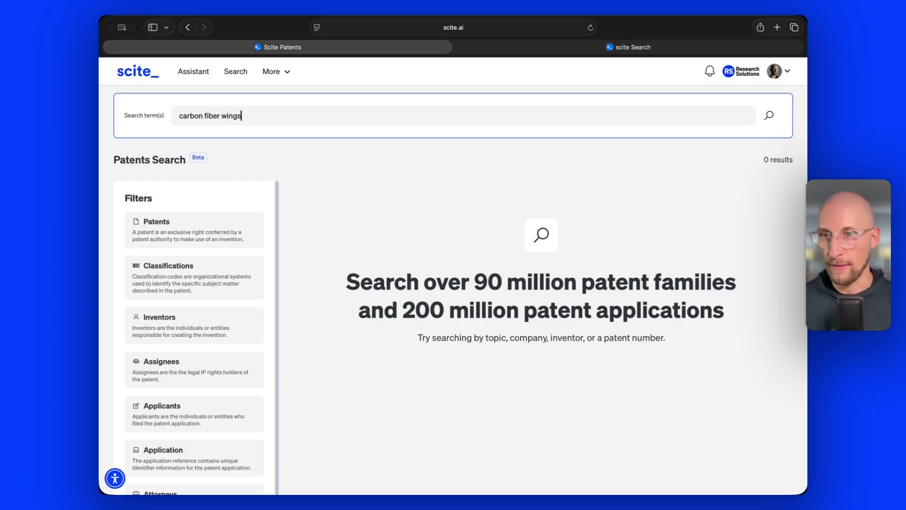
key("Return")
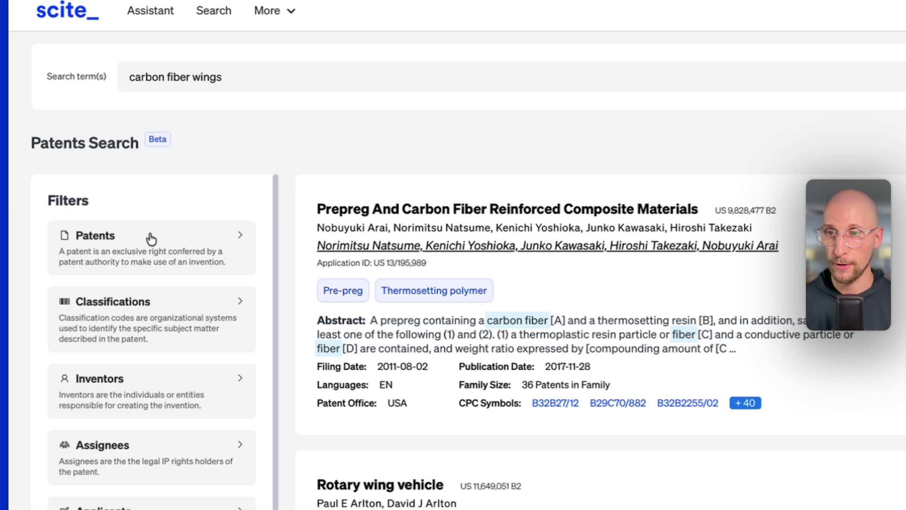
Step: Filter the patent results by the Airfoil tag
left_click(152, 238)
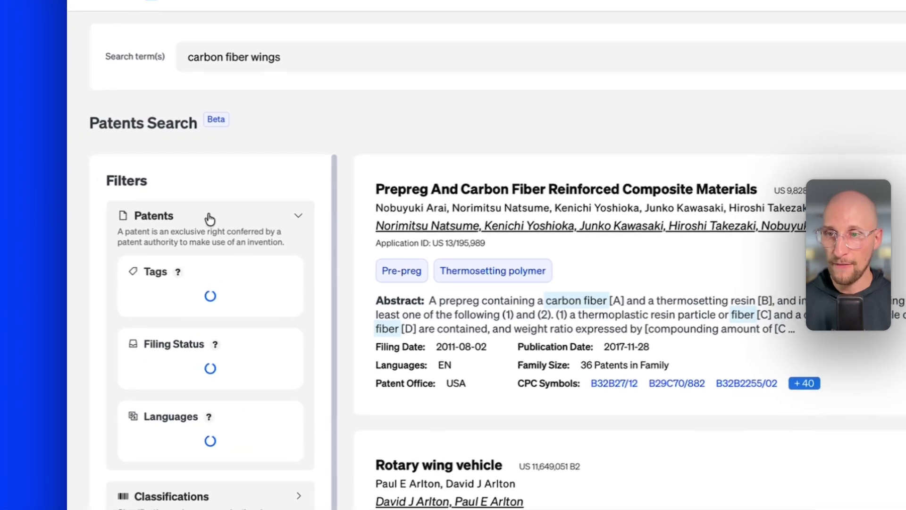
scroll(233, 210, "down", 6)
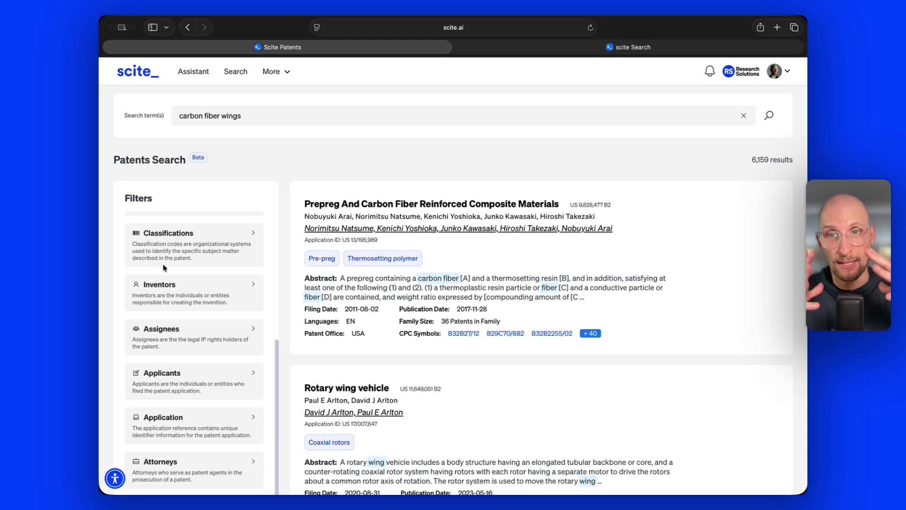
scroll(163, 268, "up", 6)
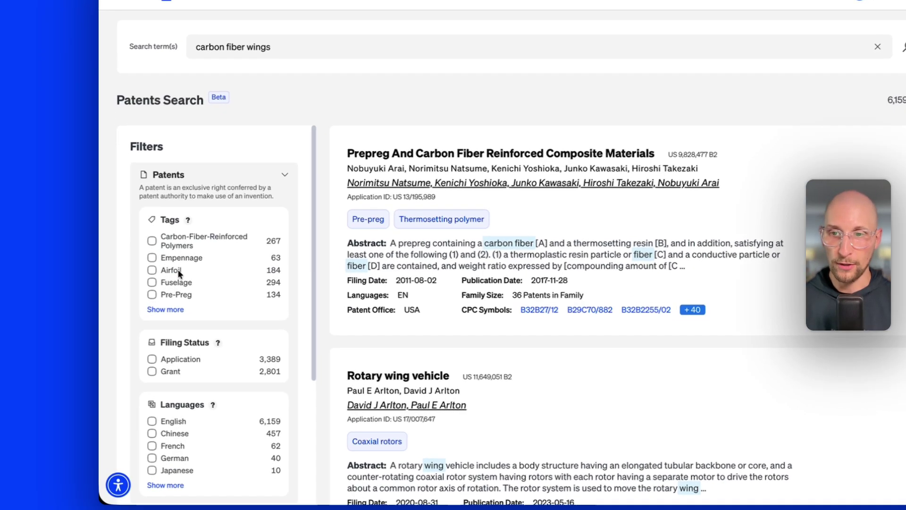
left_click(159, 301)
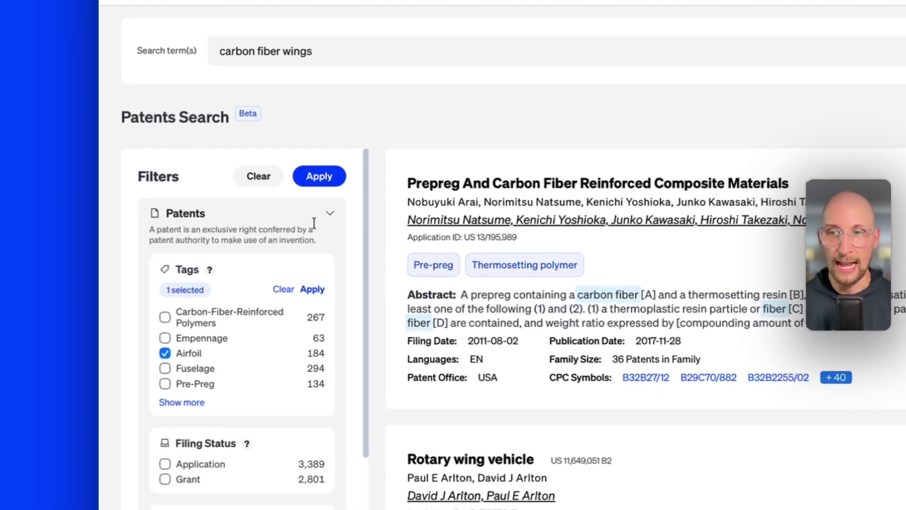
left_click(328, 78)
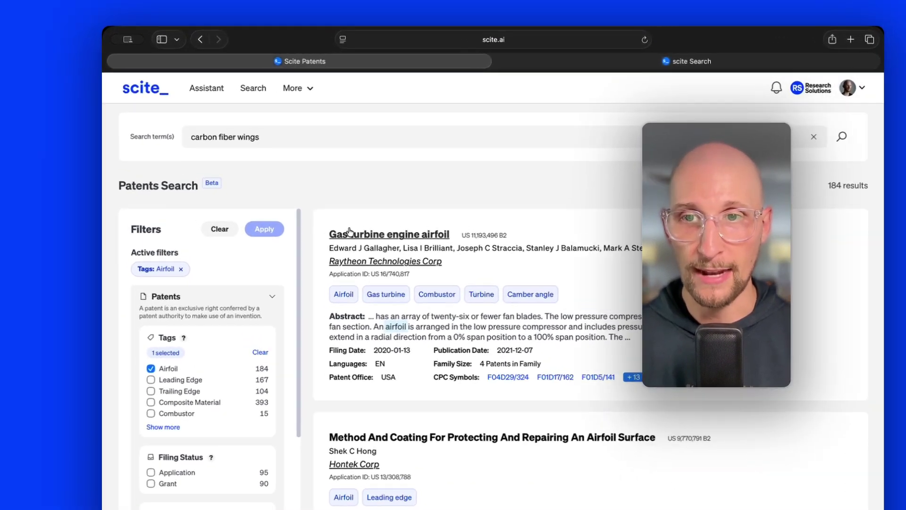
Step: Open the "Gas turbine engine airfoil" patent and review its overview
left_click(319, 208)
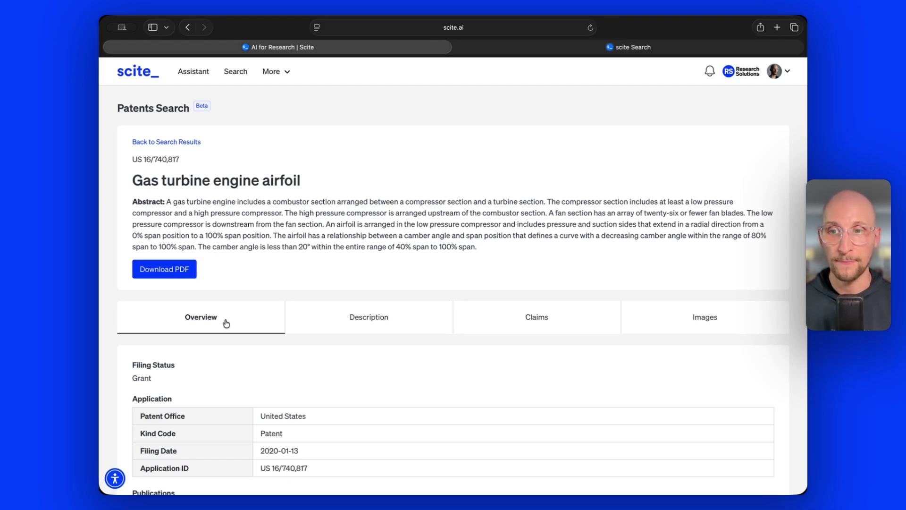
scroll(375, 374, "down", 7)
scroll(373, 368, "up", 7)
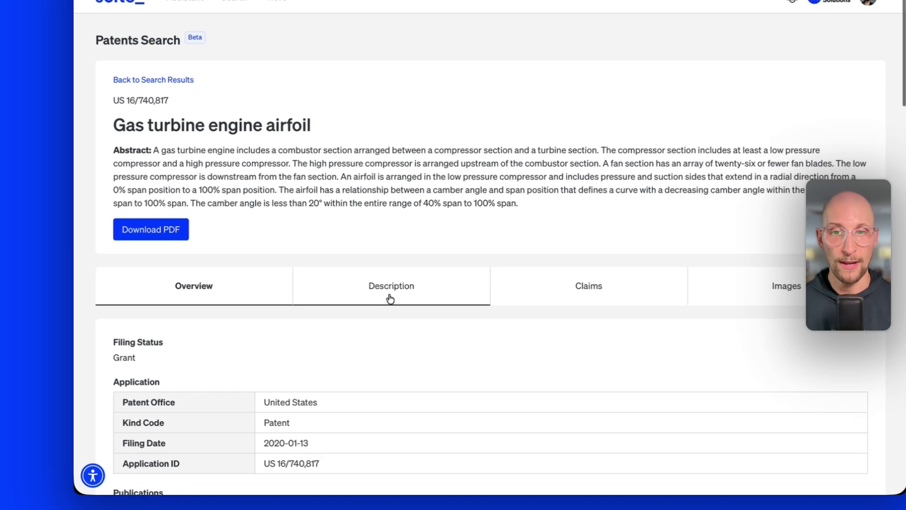
Step: Examine the gas turbine engine airfoil patent's description, claims and images
left_click(390, 299)
left_click(614, 296)
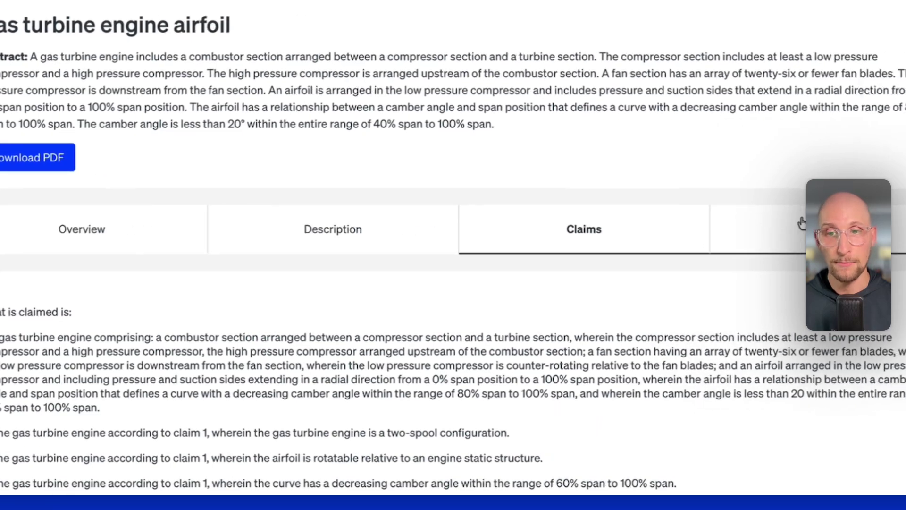
left_click(803, 223)
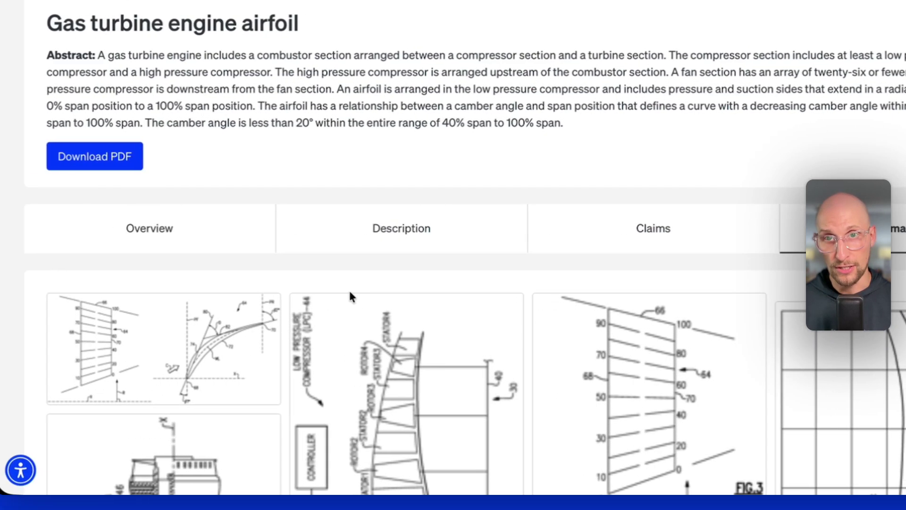
left_click(212, 246)
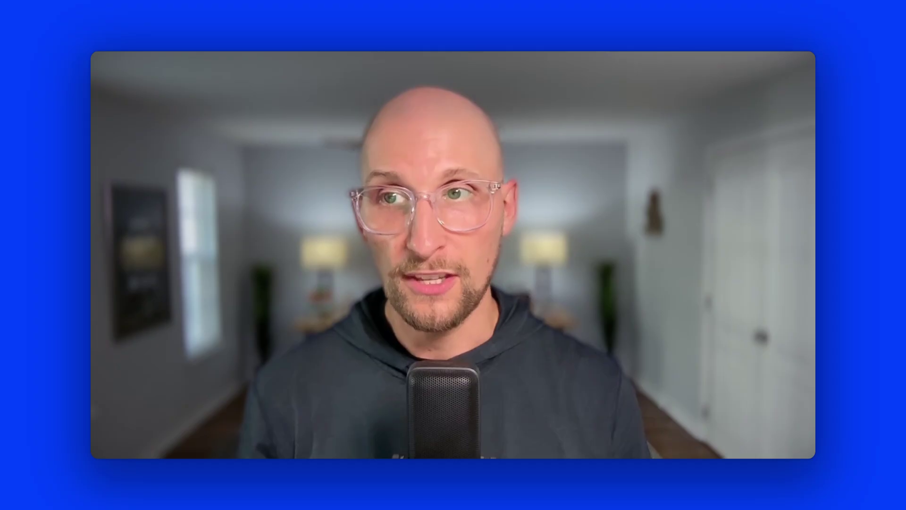